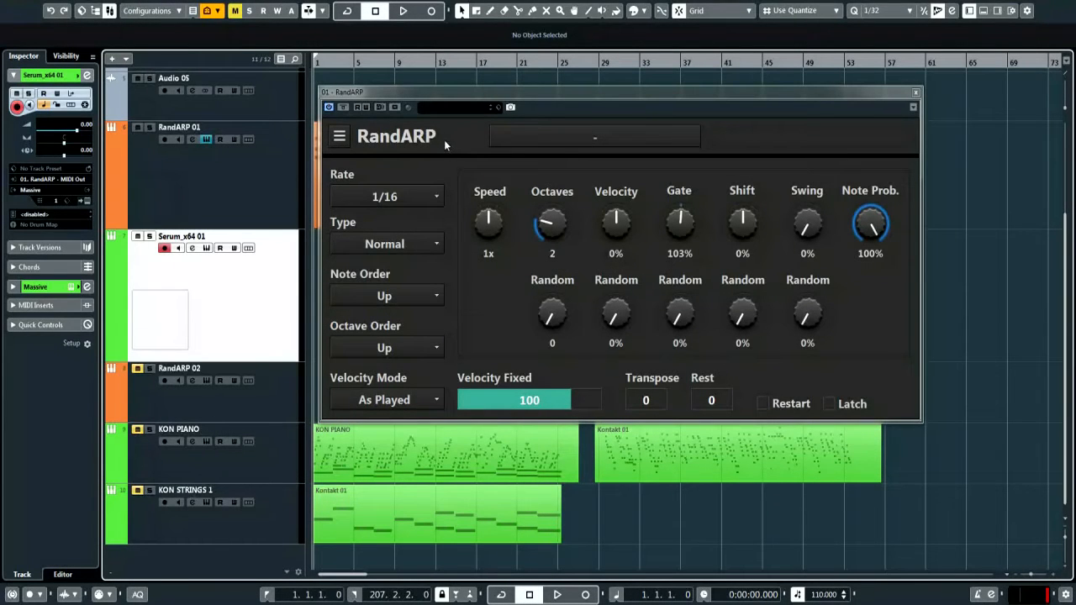
Set RandARP's velocity randomisation to 74% and gate randomisation to 53%, leaving octave randomisation at 0
{"action": "key", "text": "ctrl"}
{"action": "left_click_drag", "start_coordinate": [592, 90], "coordinate": [547, 101]}
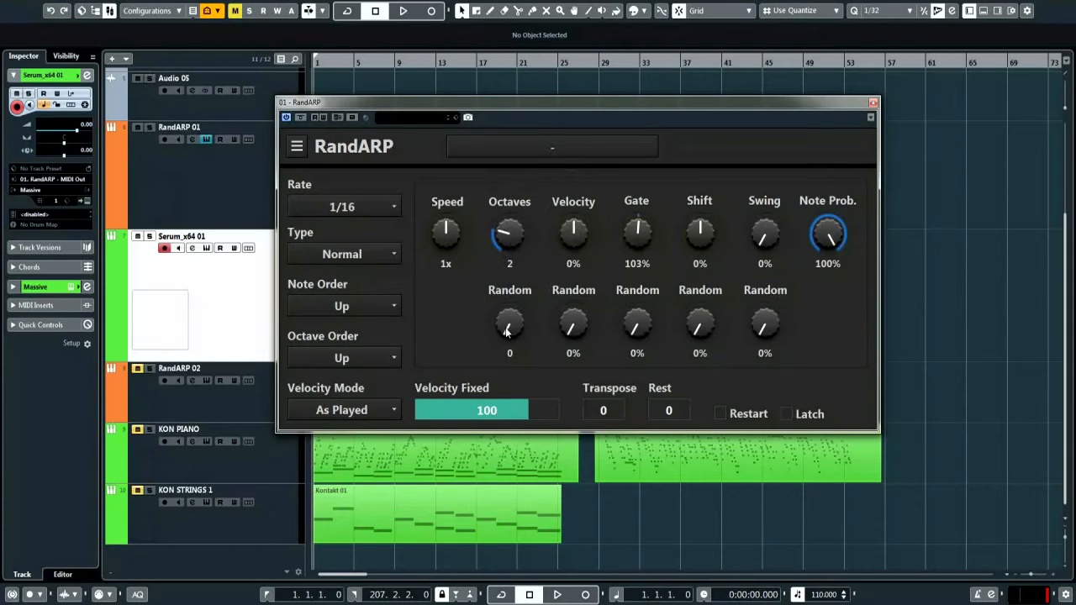
{"action": "left_click_drag", "start_coordinate": [572, 327], "coordinate": [446, 403]}
{"action": "mouse_move", "coordinate": [508, 333]}
{"action": "left_mouse_down"}
{"action": "mouse_move", "coordinate": [523, 239]}
{"action": "mouse_move", "coordinate": [512, 345]}
{"action": "left_mouse_up"}
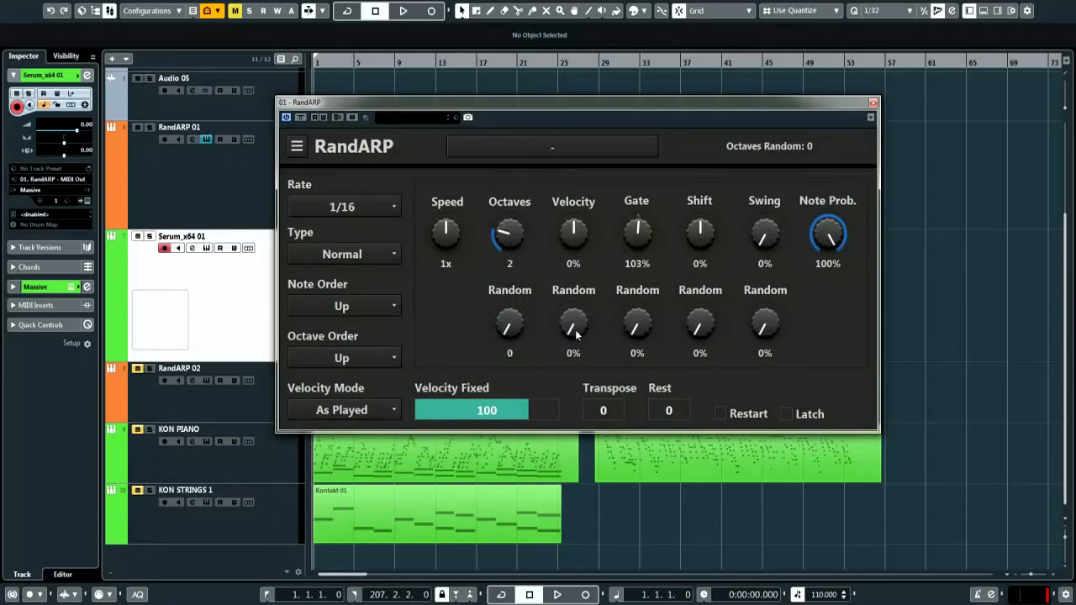
{"action": "mouse_move", "coordinate": [639, 336]}
{"action": "left_mouse_down"}
{"action": "mouse_move", "coordinate": [640, 285]}
{"action": "mouse_move", "coordinate": [636, 348]}
{"action": "left_mouse_up"}
Start playback and shorten RandARP's gate length to 82% while listening
{"action": "left_click", "coordinate": [574, 228]}
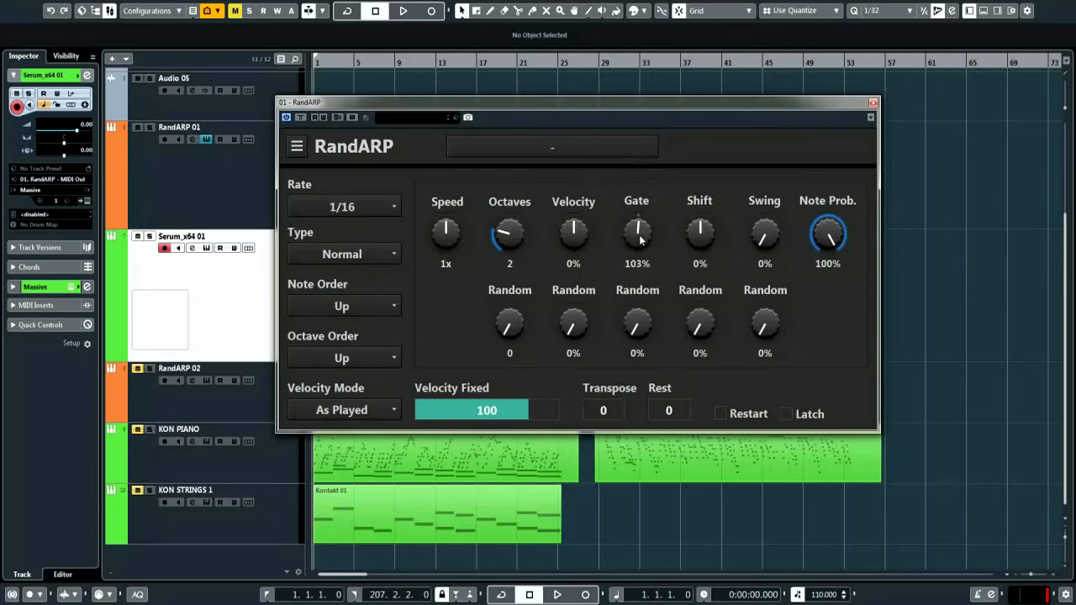
{"action": "left_click_drag", "start_coordinate": [641, 238], "coordinate": [639, 243]}
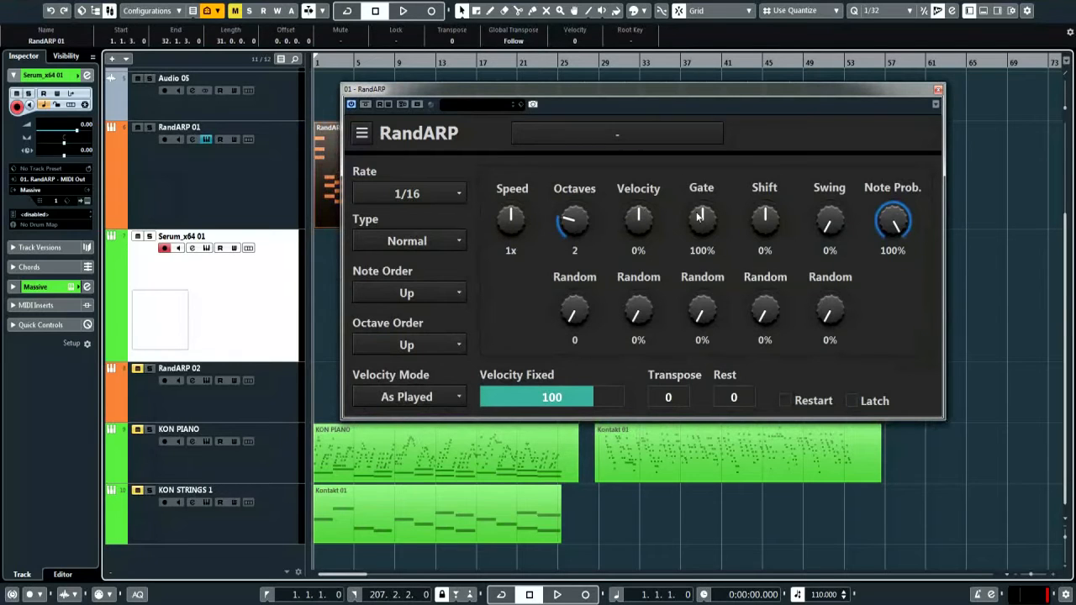
{"action": "key", "text": "space"}
{"action": "left_click_drag", "start_coordinate": [705, 223], "coordinate": [716, 294]}
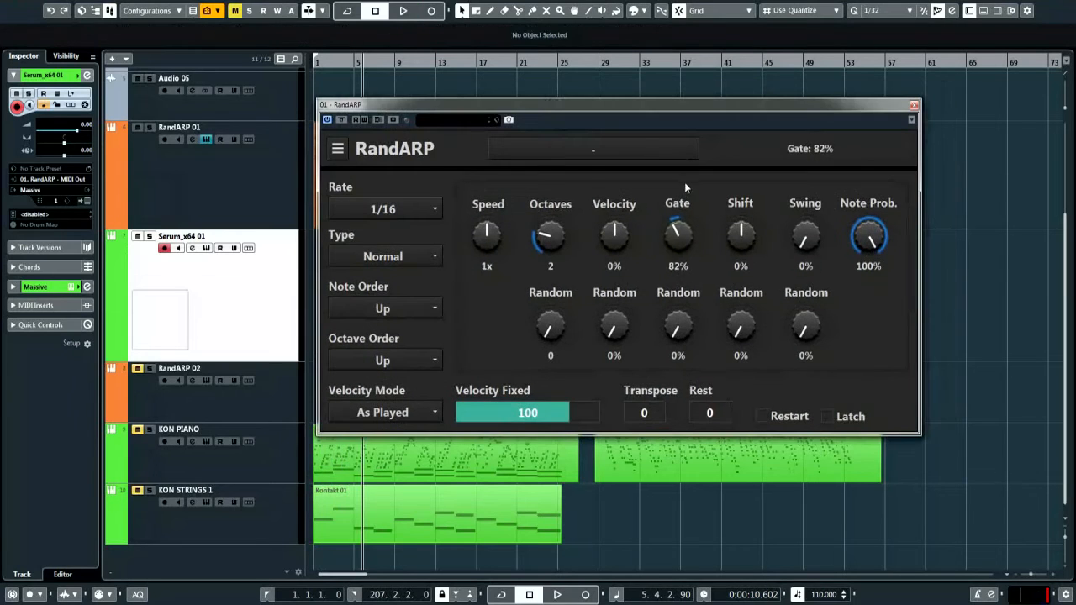
Sweep the gate back to 101%, and try a +8% shift before returning it to 0%
{"action": "left_click_drag", "start_coordinate": [684, 181], "coordinate": [689, 167]}
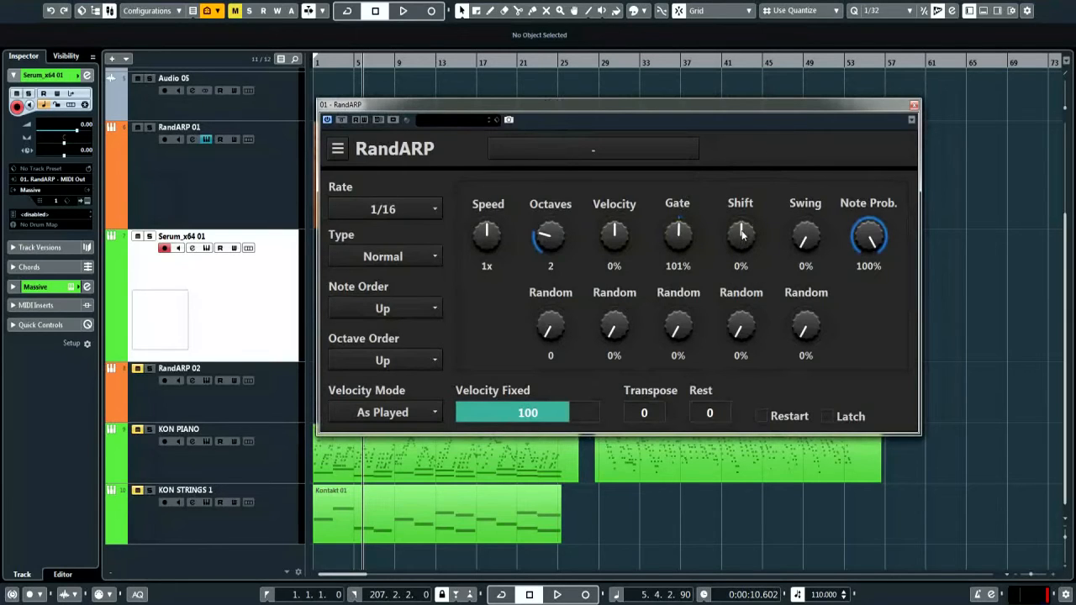
{"action": "left_click_drag", "start_coordinate": [741, 236], "coordinate": [762, 556]}
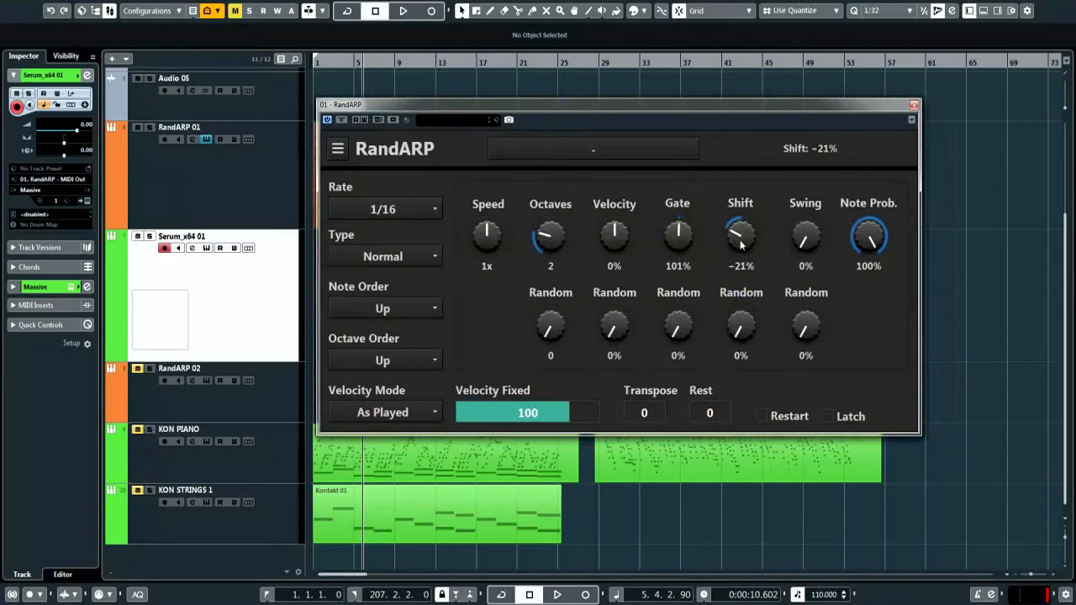
{"action": "left_click_drag", "start_coordinate": [740, 243], "coordinate": [743, 206]}
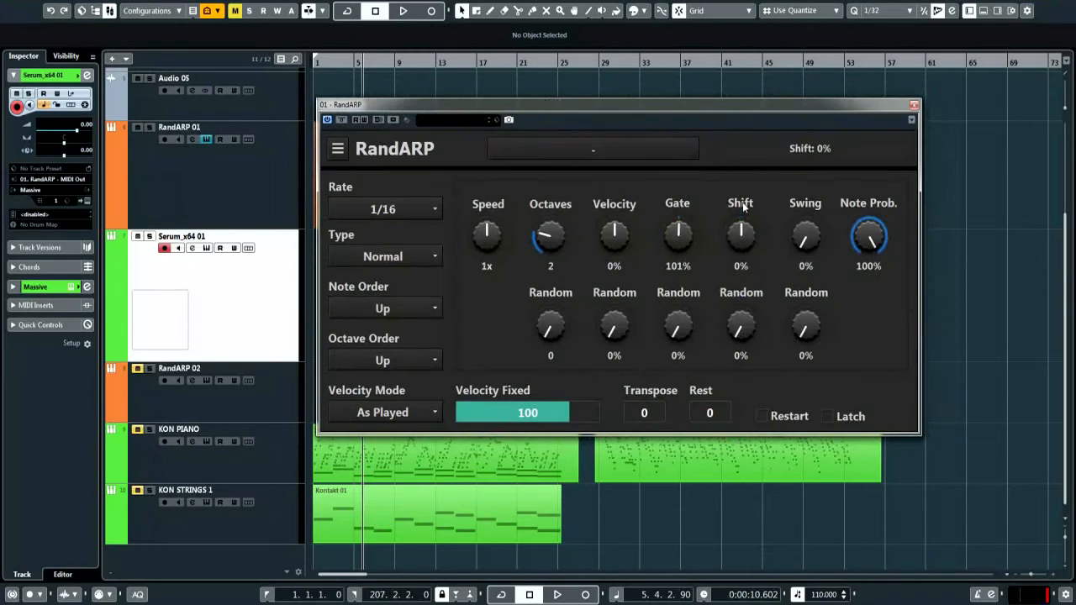
Try shift randomisation at 31% and then 9%, then remove it entirely
{"action": "left_click_drag", "start_coordinate": [743, 322], "coordinate": [742, 434]}
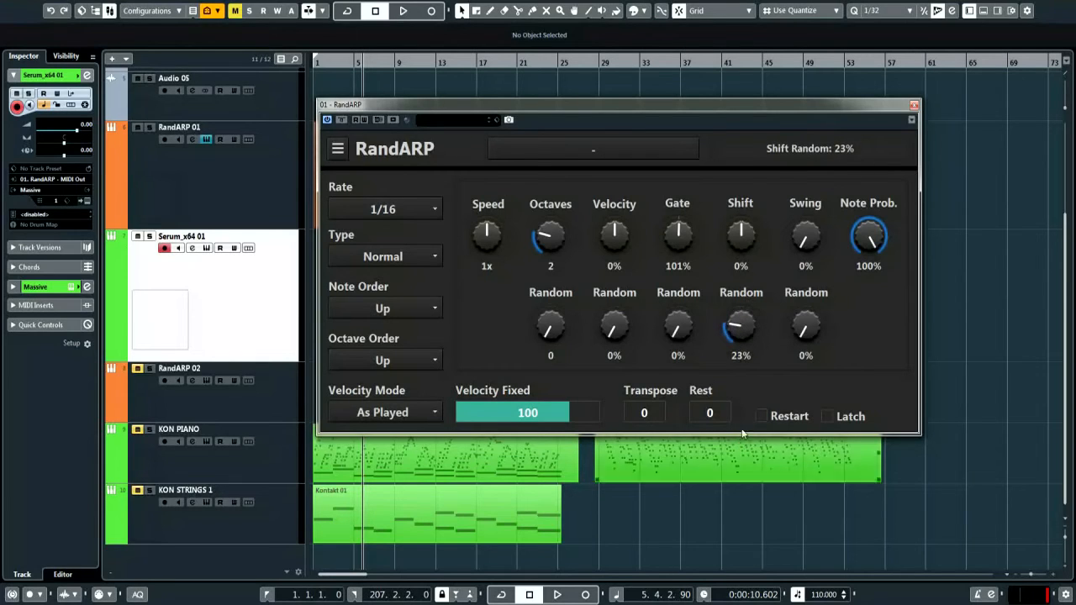
{"action": "left_click_drag", "start_coordinate": [738, 326], "coordinate": [775, 454]}
{"action": "left_click_drag", "start_coordinate": [736, 330], "coordinate": [787, 364]}
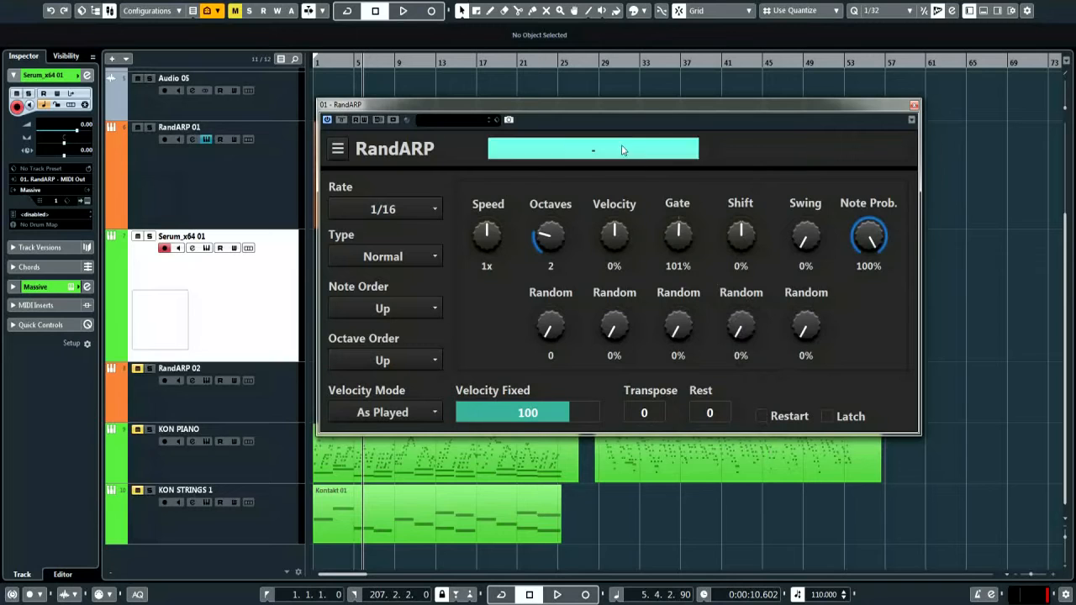
Try 4% swing and 32% swing randomisation, then lower RandARP's fixed velocity to 87
{"action": "left_click_drag", "start_coordinate": [560, 103], "coordinate": [525, 87]}
{"action": "mouse_move", "coordinate": [769, 221]}
{"action": "left_mouse_down"}
{"action": "mouse_move", "coordinate": [774, 156]}
{"action": "mouse_move", "coordinate": [776, 233]}
{"action": "left_mouse_up"}
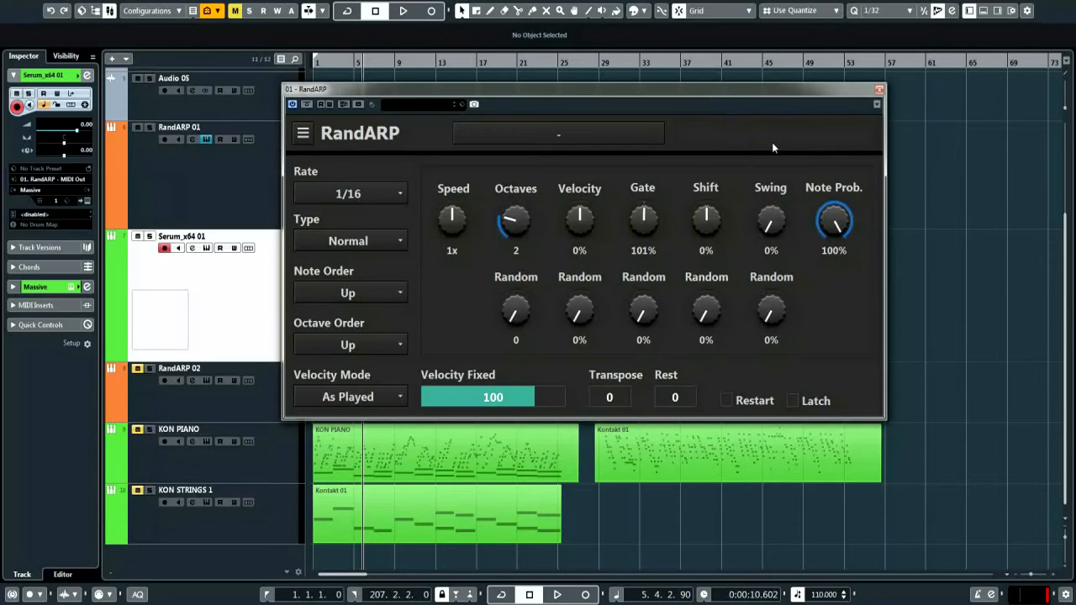
{"action": "left_click_drag", "start_coordinate": [777, 319], "coordinate": [775, 363]}
{"action": "left_click_drag", "start_coordinate": [523, 397], "coordinate": [495, 400]}
Pick 100 from the Velocity Fixed value list, then reopen the list and dismiss it unchanged
{"action": "right_click", "coordinate": [504, 398]}
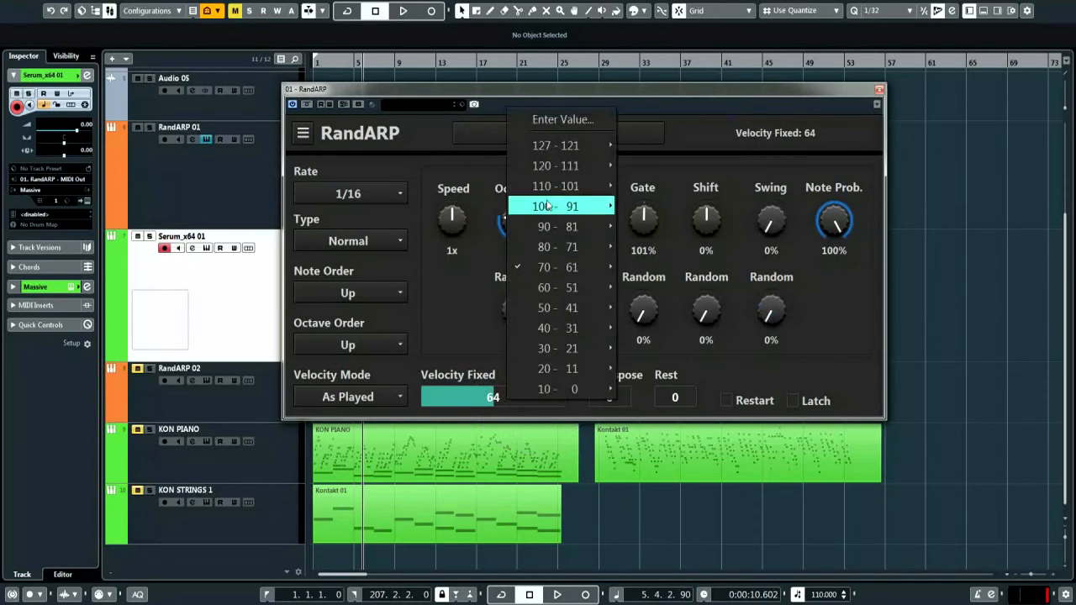
{"action": "mouse_move", "coordinate": [584, 210]}
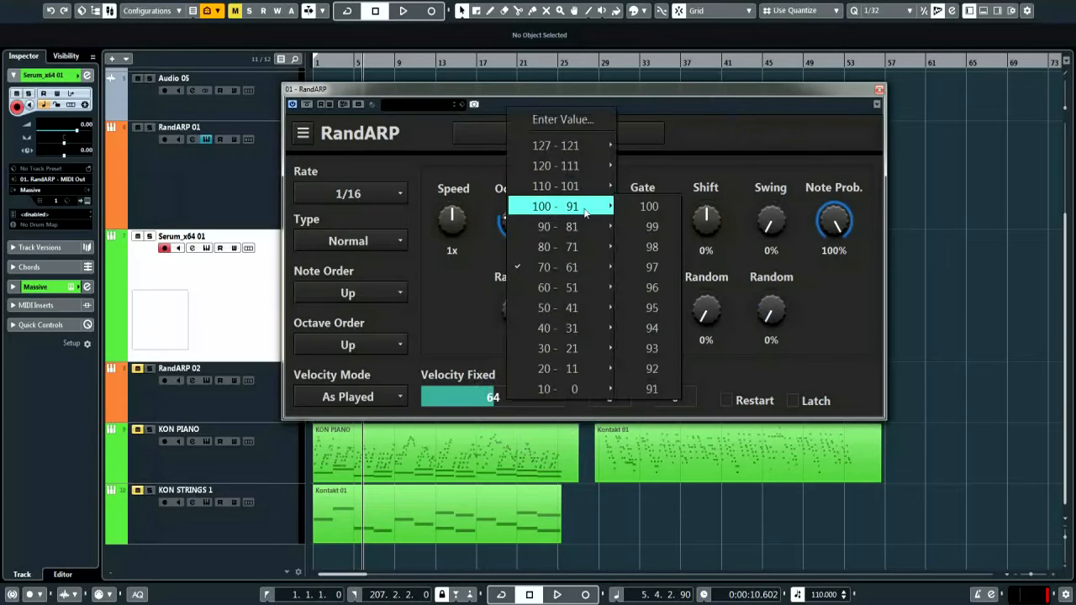
{"action": "left_click", "coordinate": [648, 207]}
{"action": "left_click", "coordinate": [501, 400]}
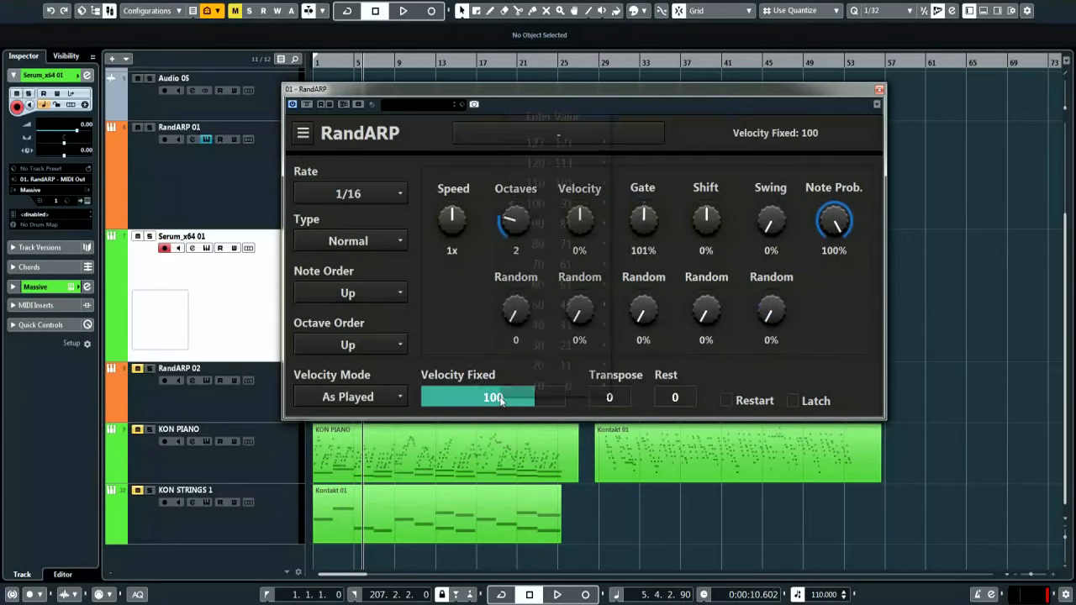
{"action": "mouse_move", "coordinate": [562, 205]}
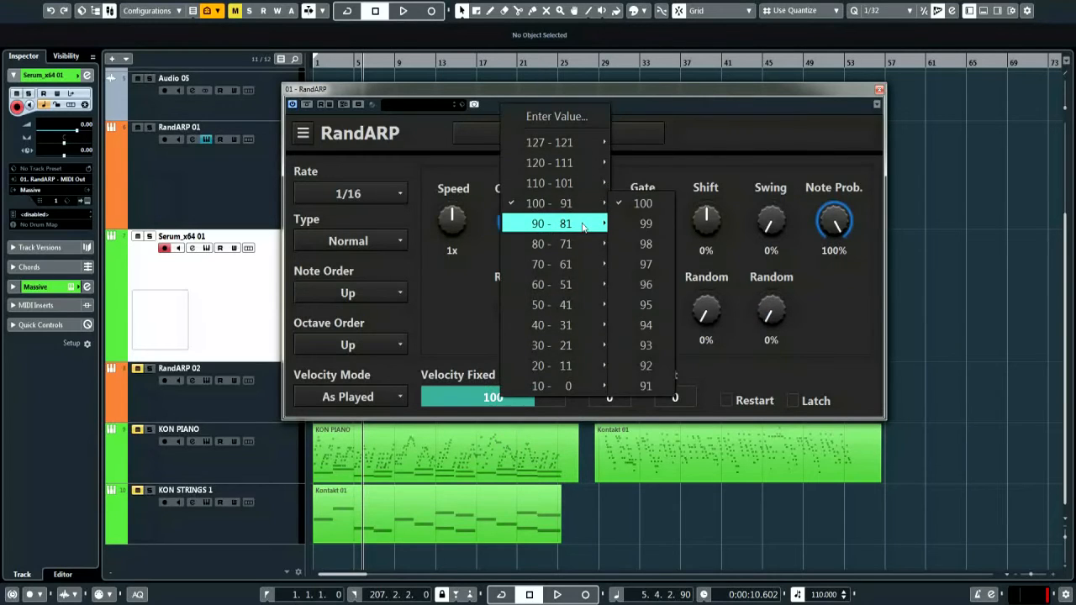
{"action": "mouse_move", "coordinate": [584, 246]}
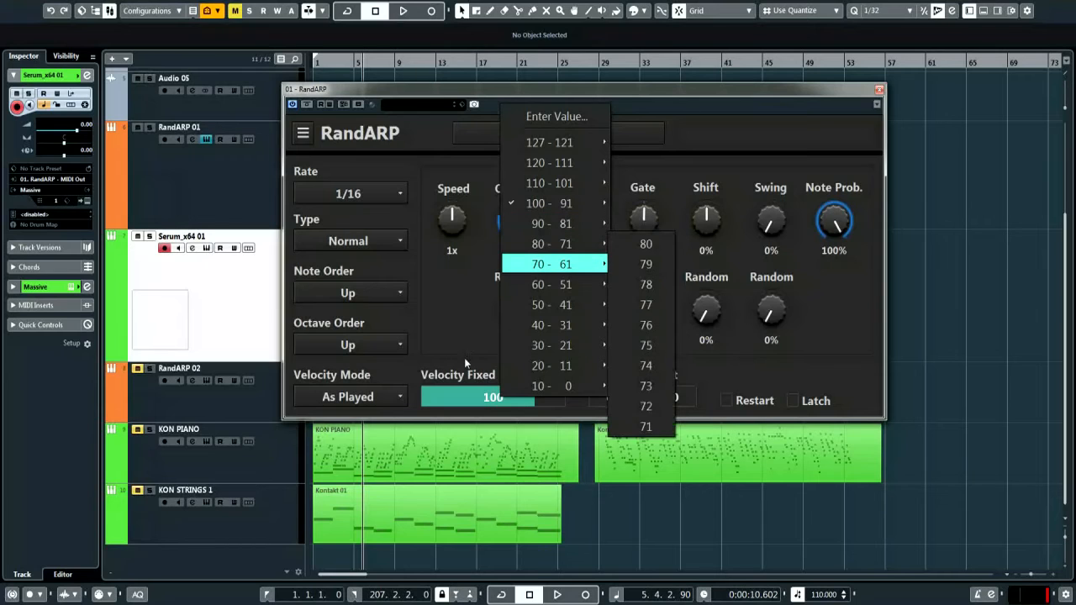
{"action": "mouse_move", "coordinate": [552, 310]}
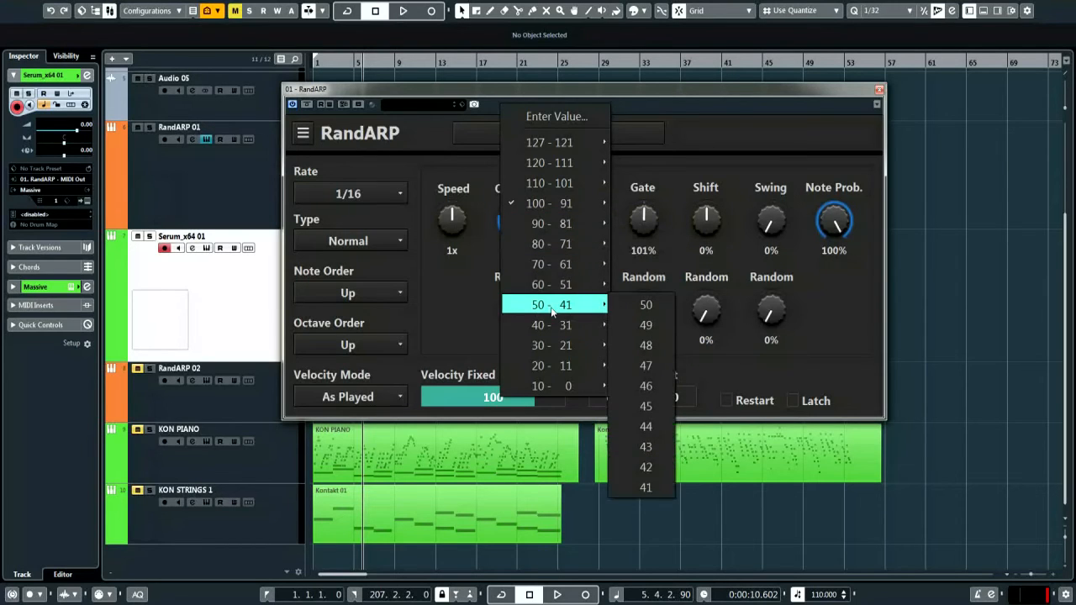
{"action": "left_click", "coordinate": [472, 332]}
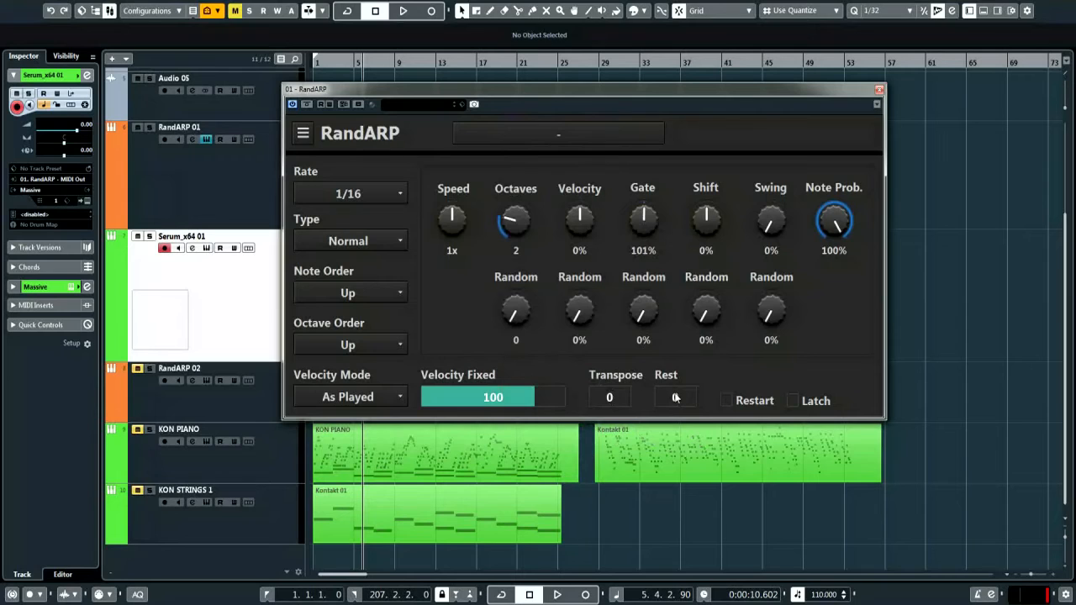
{"action": "mouse_move", "coordinate": [676, 397]}
{"action": "left_mouse_down"}
{"action": "mouse_move", "coordinate": [701, 202]}
{"action": "mouse_move", "coordinate": [670, 403]}
{"action": "mouse_move", "coordinate": [694, 404]}
{"action": "mouse_move", "coordinate": [694, 309]}
{"action": "mouse_move", "coordinate": [684, 389]}
{"action": "left_mouse_up"}
{"action": "left_click", "coordinate": [728, 401]}
{"action": "left_click", "coordinate": [728, 401]}
{"action": "left_click", "coordinate": [728, 402]}
{"action": "left_click", "coordinate": [728, 402]}
{"action": "left_click", "coordinate": [794, 402]}
{"action": "left_click", "coordinate": [793, 402]}
{"action": "left_click", "coordinate": [793, 401]}
{"action": "left_click", "coordinate": [793, 401]}
{"action": "left_click_drag", "start_coordinate": [837, 218], "coordinate": [812, 252]}
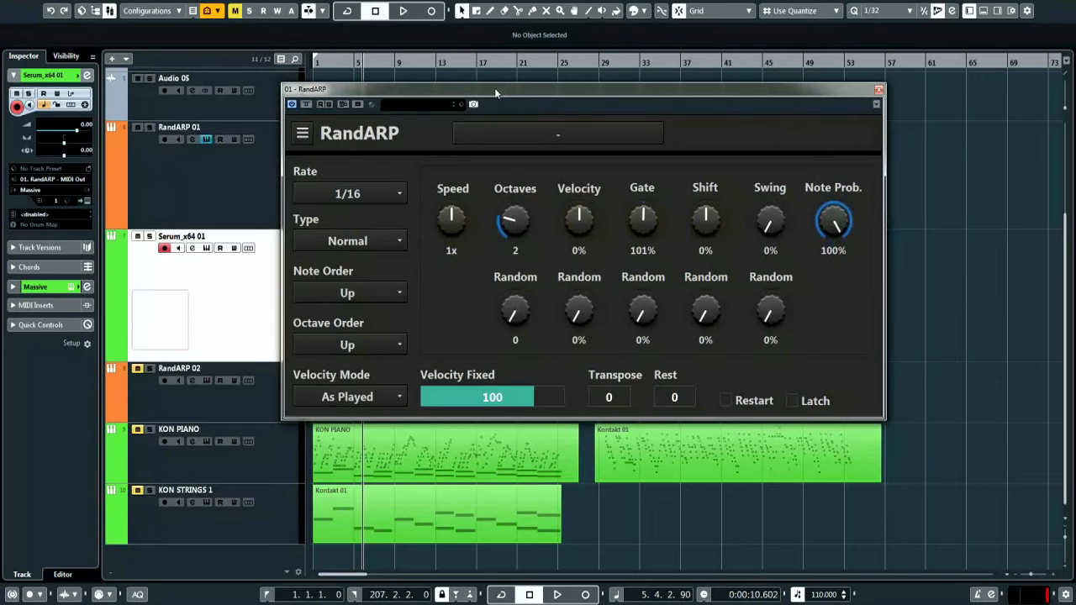
Open and close the RandARP 02 window, then shift the RandARP 01 window to reveal its clip
{"action": "left_click_drag", "start_coordinate": [494, 88], "coordinate": [520, 82]}
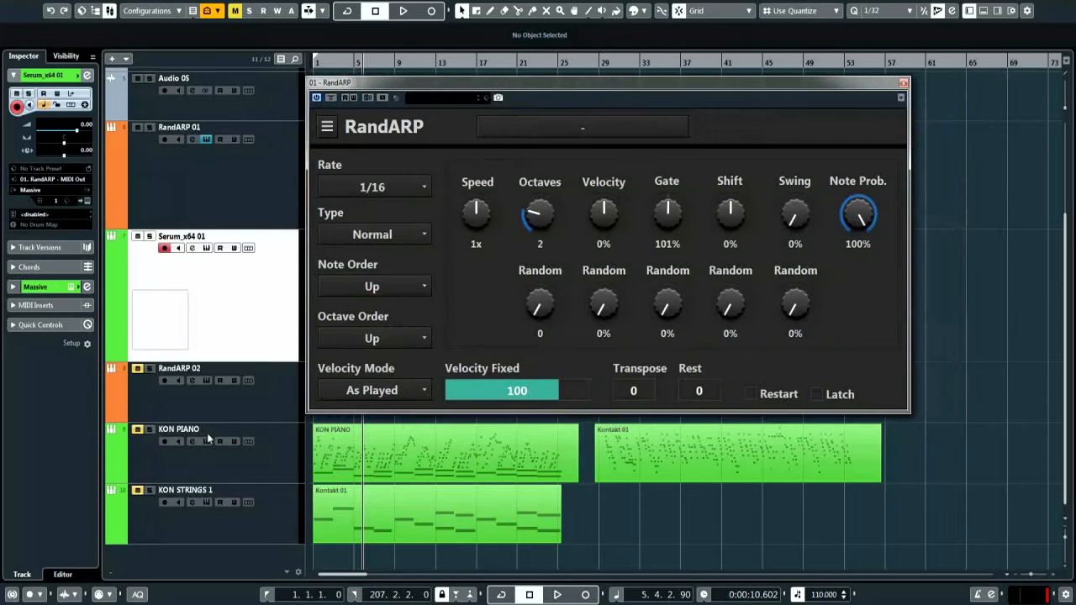
{"action": "left_click", "coordinate": [206, 380]}
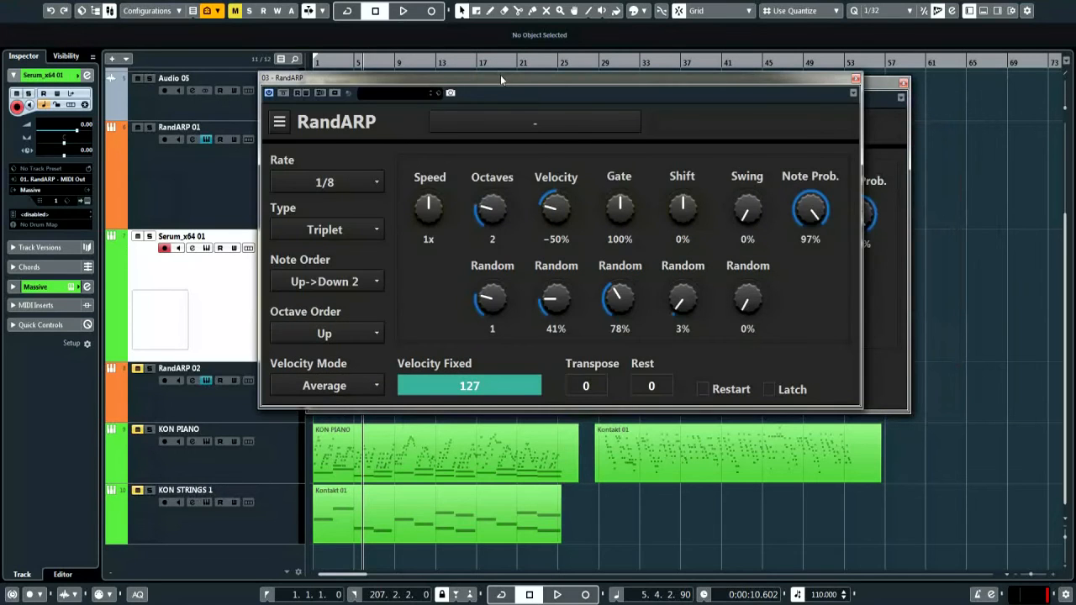
{"action": "left_click_drag", "start_coordinate": [500, 75], "coordinate": [667, 111]}
{"action": "left_click_drag", "start_coordinate": [574, 139], "coordinate": [575, 151]}
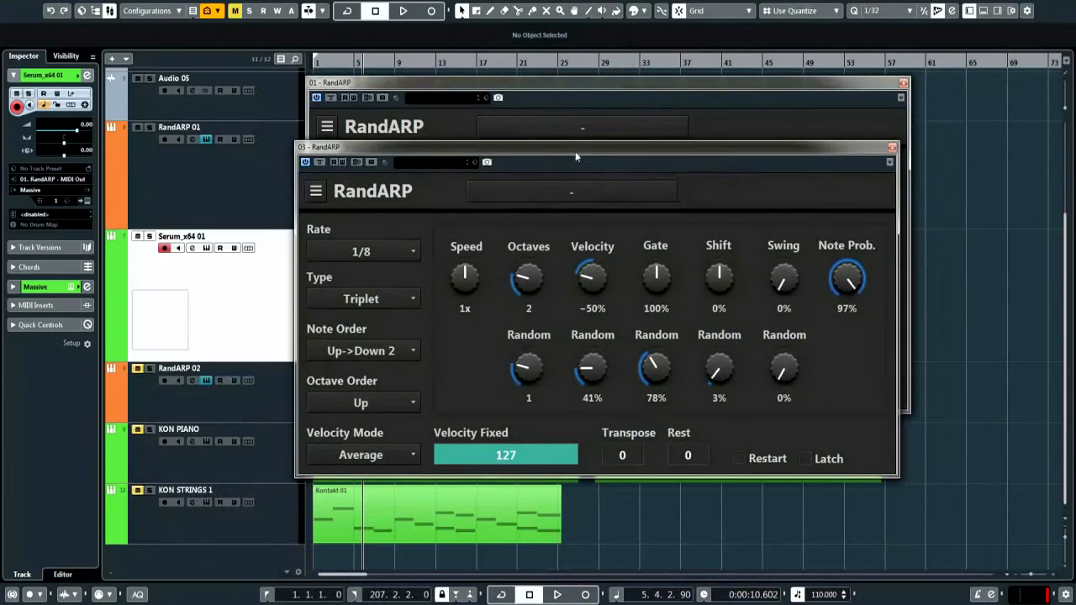
{"action": "left_click", "coordinate": [892, 148]}
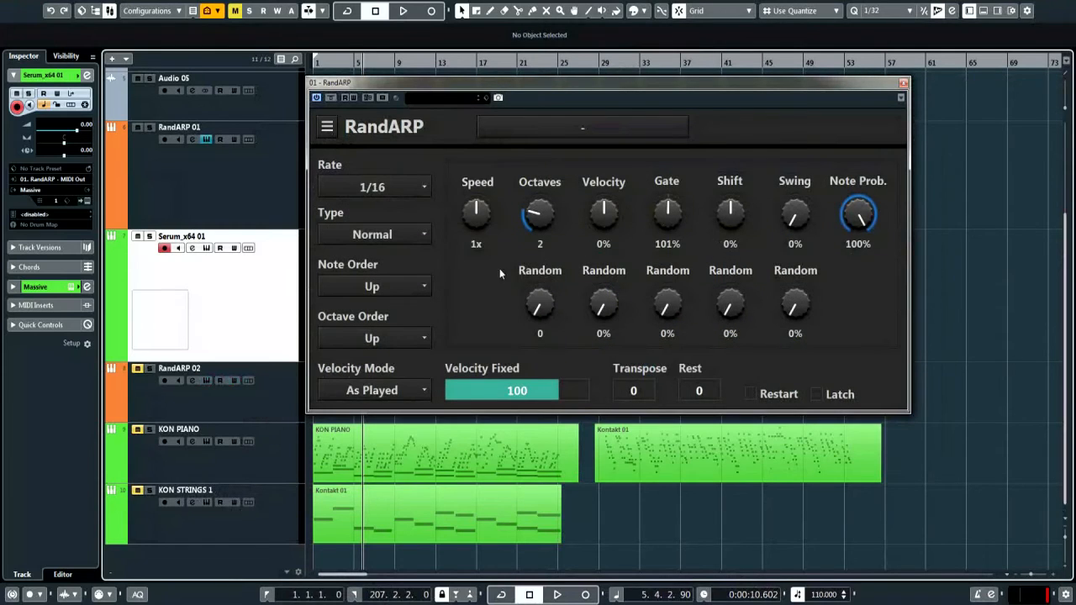
{"action": "left_click_drag", "start_coordinate": [446, 82], "coordinate": [506, 84]}
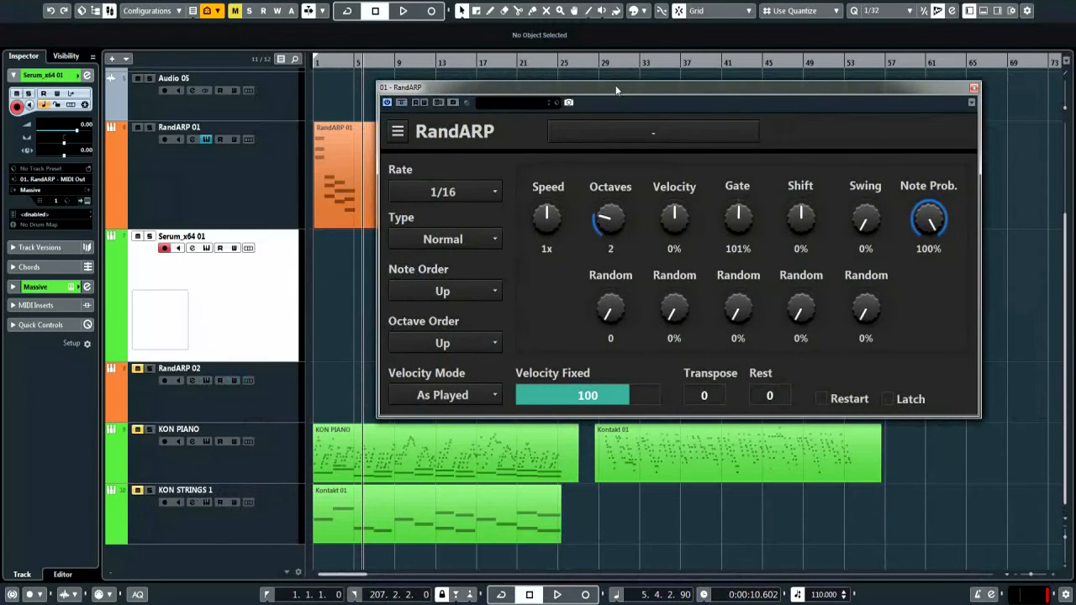
{"action": "left_click_drag", "start_coordinate": [615, 85], "coordinate": [527, 77]}
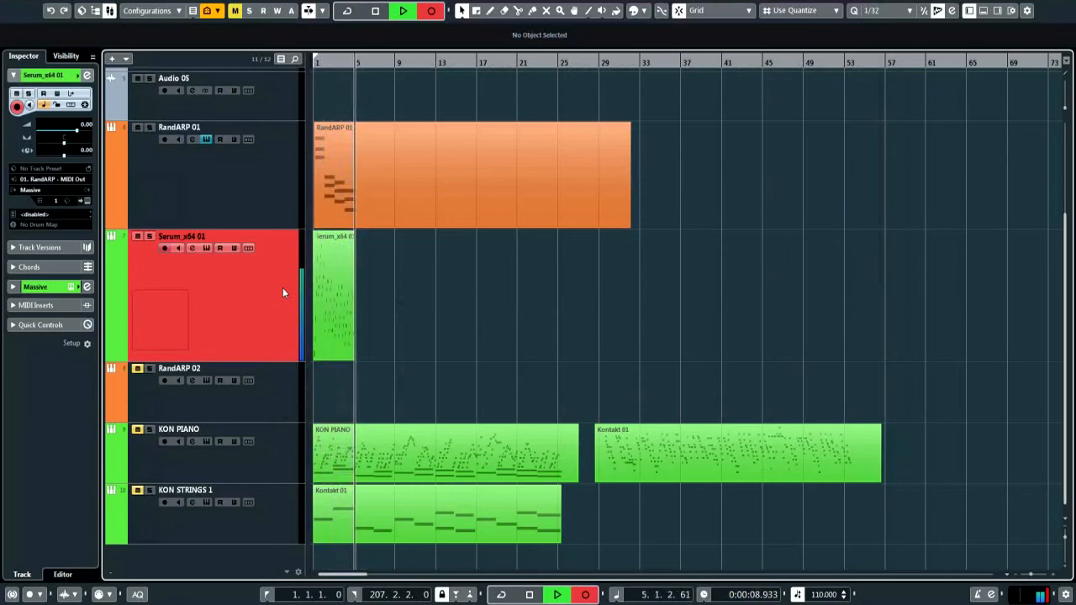
Stop recording and delete the extra Serum part copies made around bar 17
{"action": "key", "text": "space"}
{"action": "left_click_drag", "start_coordinate": [338, 284], "coordinate": [618, 515]}
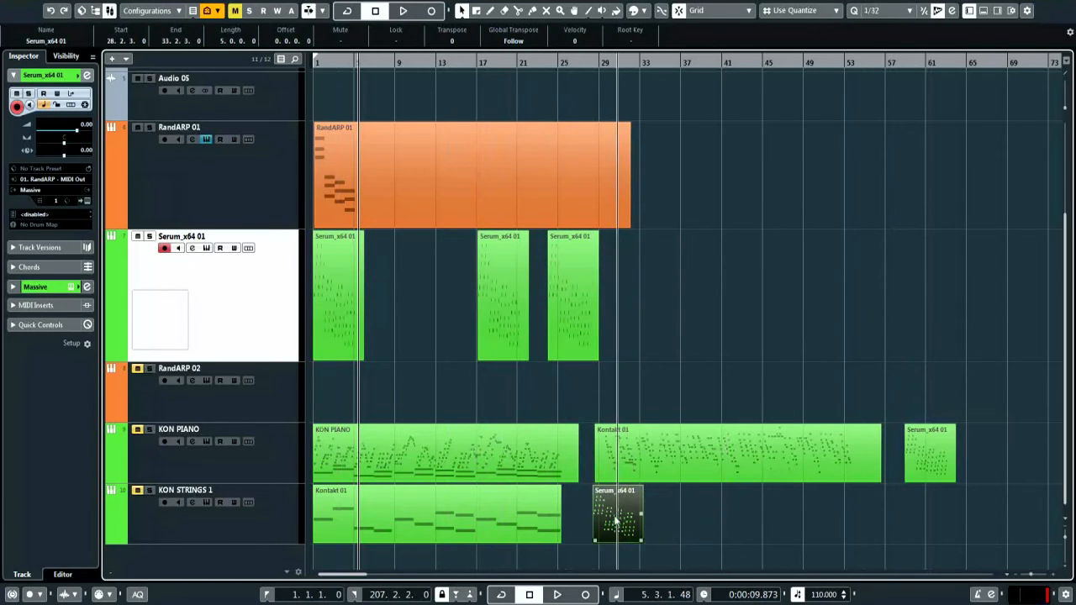
{"action": "left_click_drag", "start_coordinate": [624, 286], "coordinate": [447, 323]}
{"action": "key", "text": "Delete"}
Delete the stray Serum copies on the KON STRINGS 1 and KON PIANO tracks
{"action": "left_click", "coordinate": [637, 512]}
{"action": "key", "text": "Delete"}
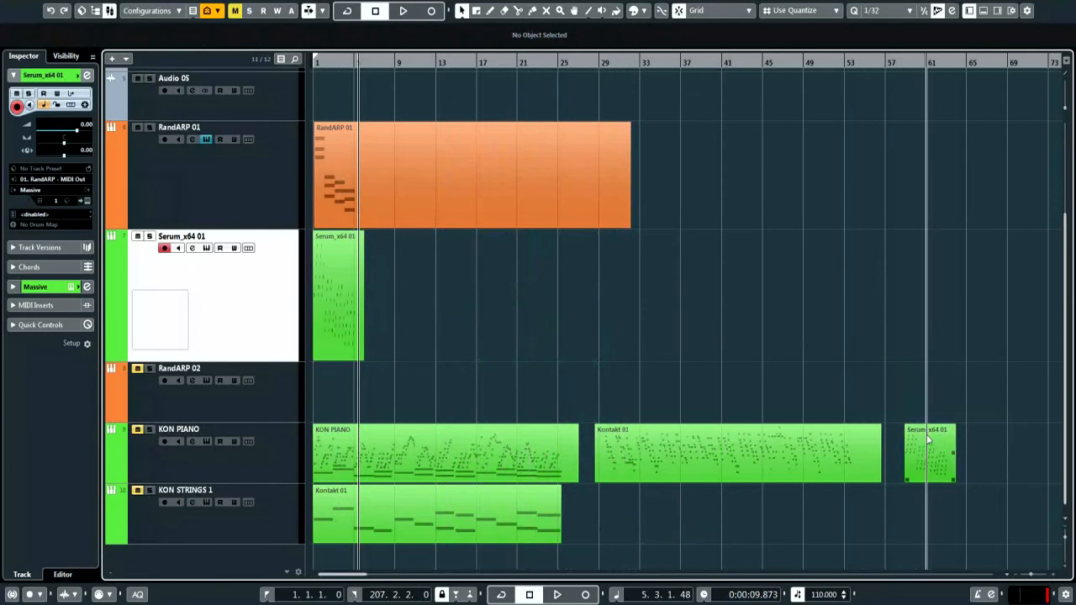
{"action": "left_click", "coordinate": [928, 440]}
{"action": "key", "text": "Delete"}
{"action": "double_click", "coordinate": [340, 296]}
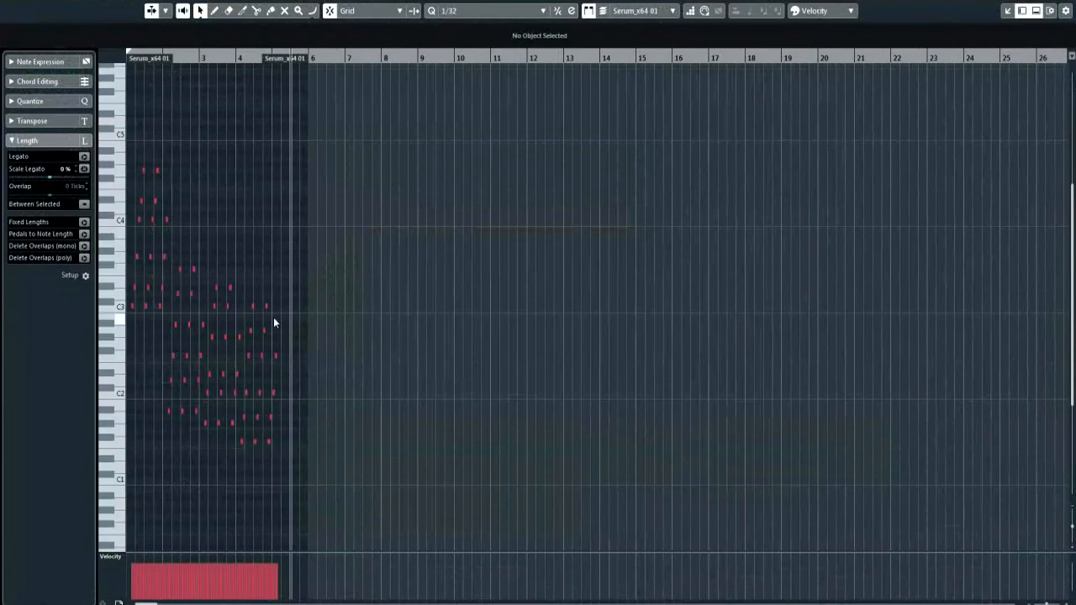
{"action": "key", "text": "h"}
{"action": "key", "text": "h"}
{"action": "key", "text": "h"}
{"action": "key", "text": "h"}
{"action": "key", "text": "h"}
{"action": "key", "text": "h"}
{"action": "key", "text": "h"}
{"action": "key", "text": "h"}
{"action": "scroll", "coordinate": [806, 254], "scroll_direction": "left", "scroll_amount": 3}
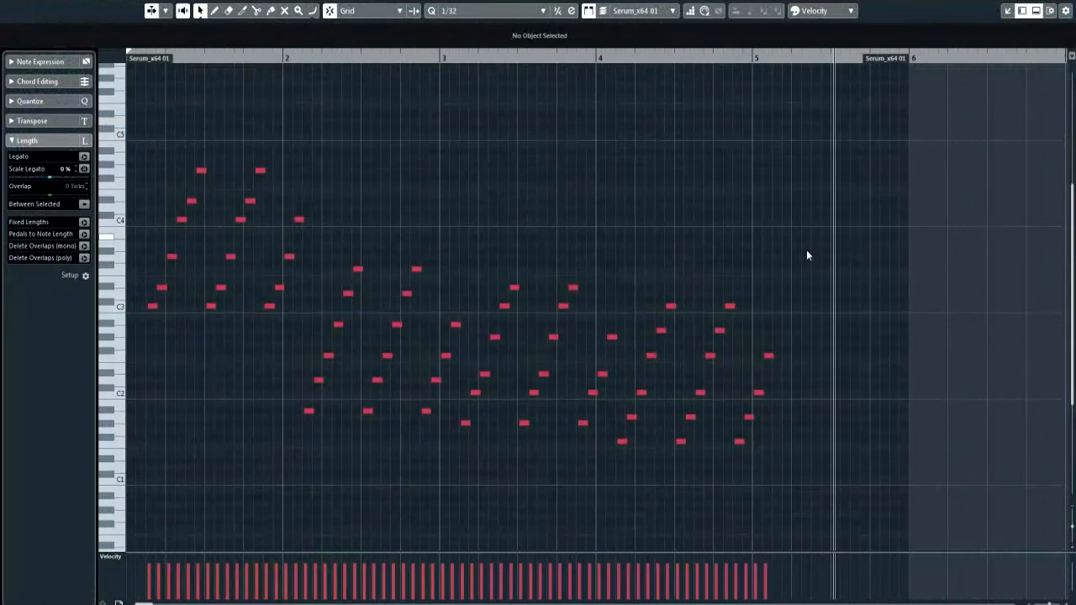
{"action": "scroll", "coordinate": [803, 259], "scroll_direction": "up", "scroll_amount": 1}
{"action": "key", "text": "shift+h"}
{"action": "key", "text": "shift+h"}
{"action": "key", "text": "shift+h"}
{"action": "scroll", "coordinate": [505, 249], "scroll_direction": "down", "scroll_amount": 1}
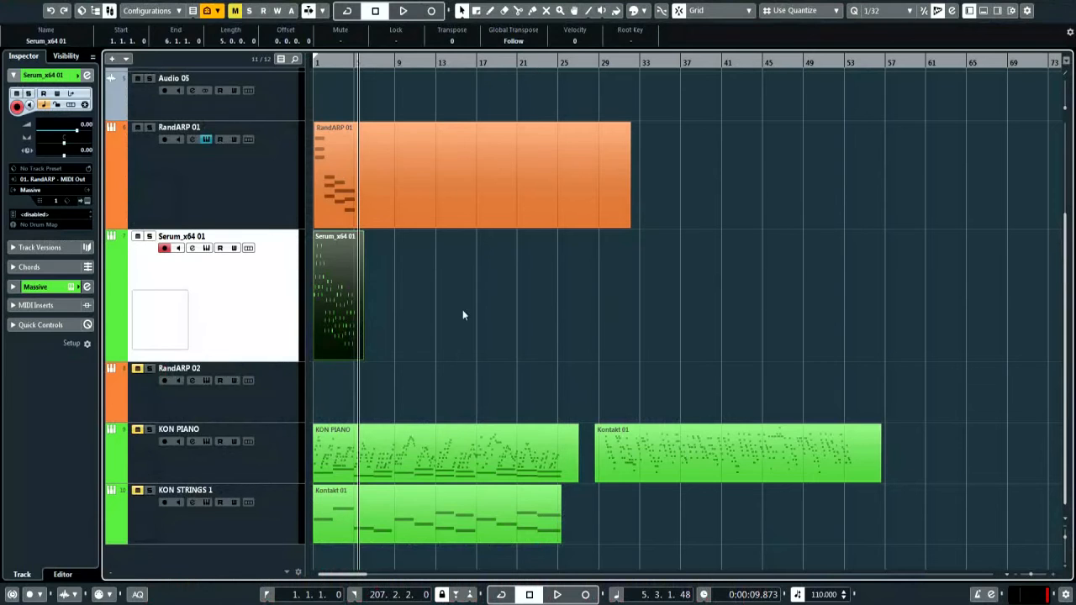
{"action": "left_click", "coordinate": [462, 315]}
{"action": "left_click_drag", "start_coordinate": [329, 302], "coordinate": [323, 300]}
{"action": "key", "text": "ctrl+d"}
{"action": "key", "text": "ctrl+d"}
{"action": "key", "text": "ctrl+d"}
{"action": "key", "text": "ctrl+d"}
{"action": "left_click_drag", "start_coordinate": [697, 287], "coordinate": [385, 331]}
{"action": "key", "text": "Delete"}
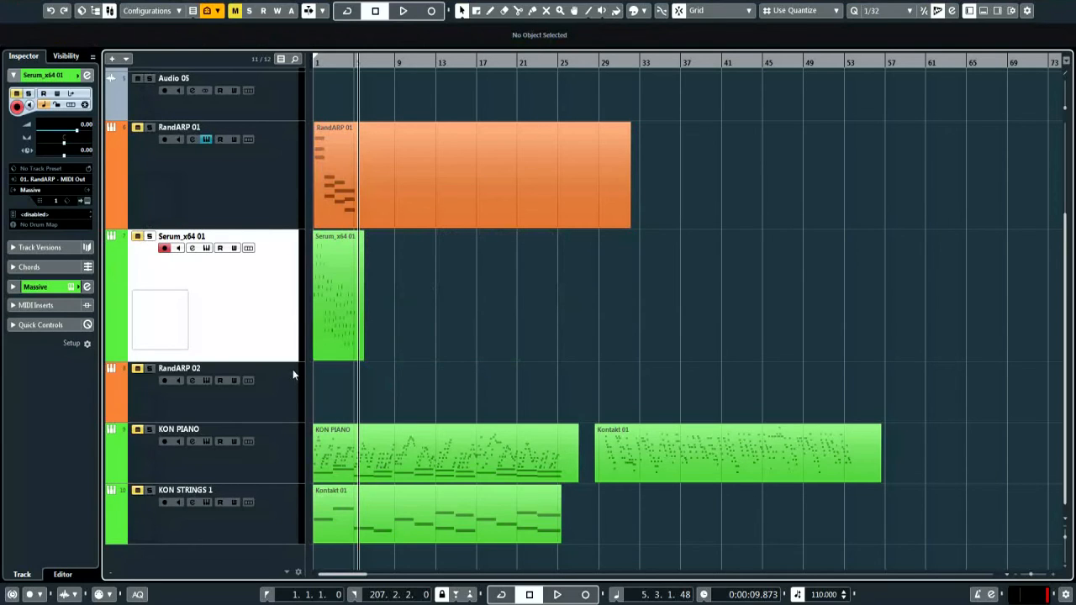
Select the RandARP 02 track and open the KON PIANO part in the Key Editor
{"action": "left_click", "coordinate": [277, 397]}
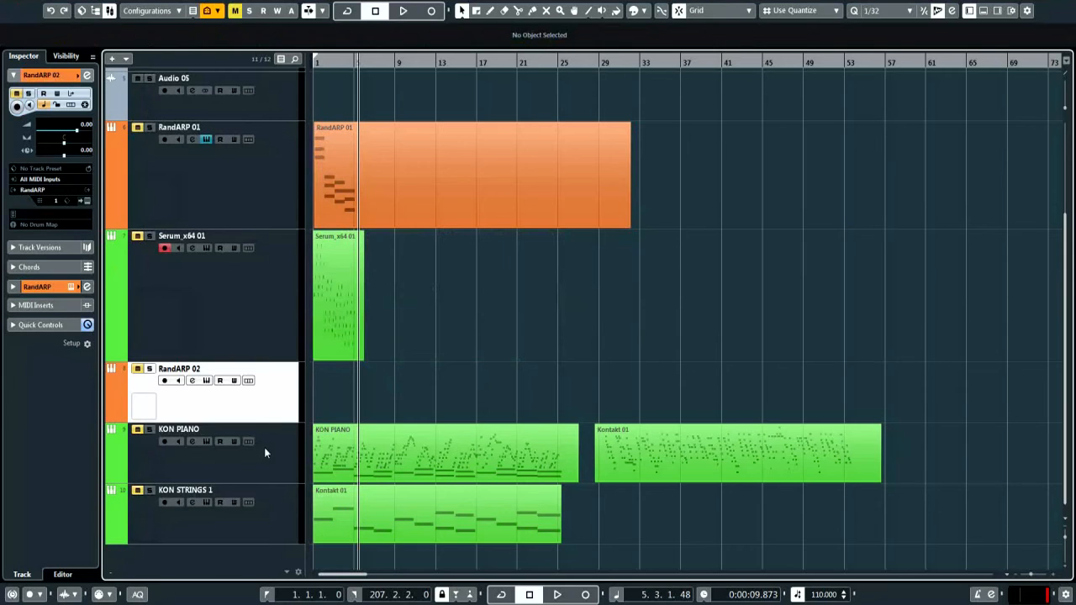
{"action": "left_click", "coordinate": [421, 448]}
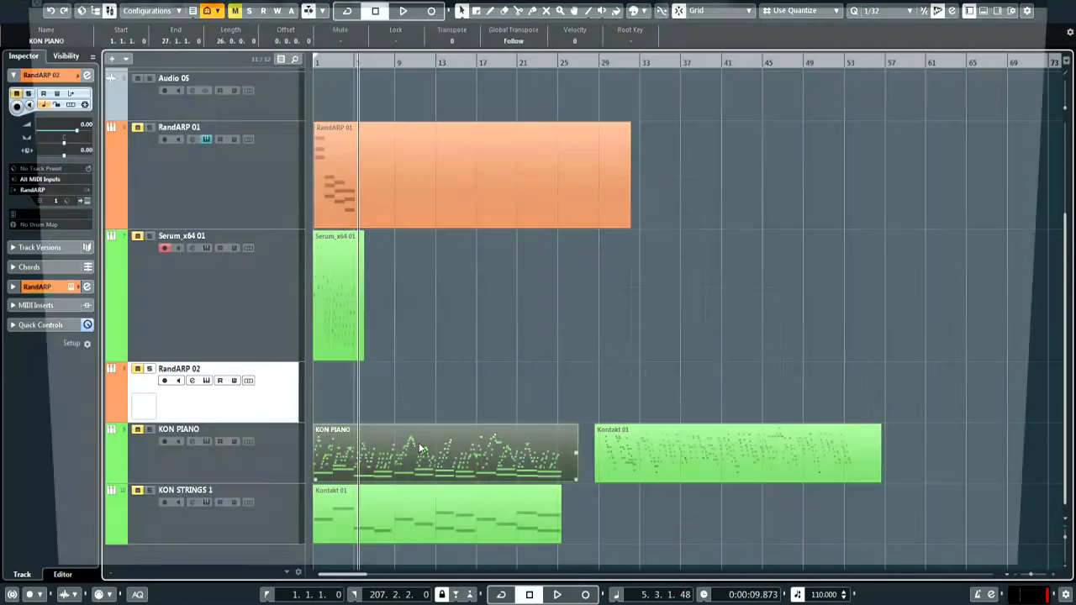
{"action": "double_click", "coordinate": [420, 448]}
Browse the KON PIANO notes and bring the whole Kontakt piano window into view
{"action": "scroll", "coordinate": [578, 419], "scroll_direction": "down", "scroll_amount": 3}
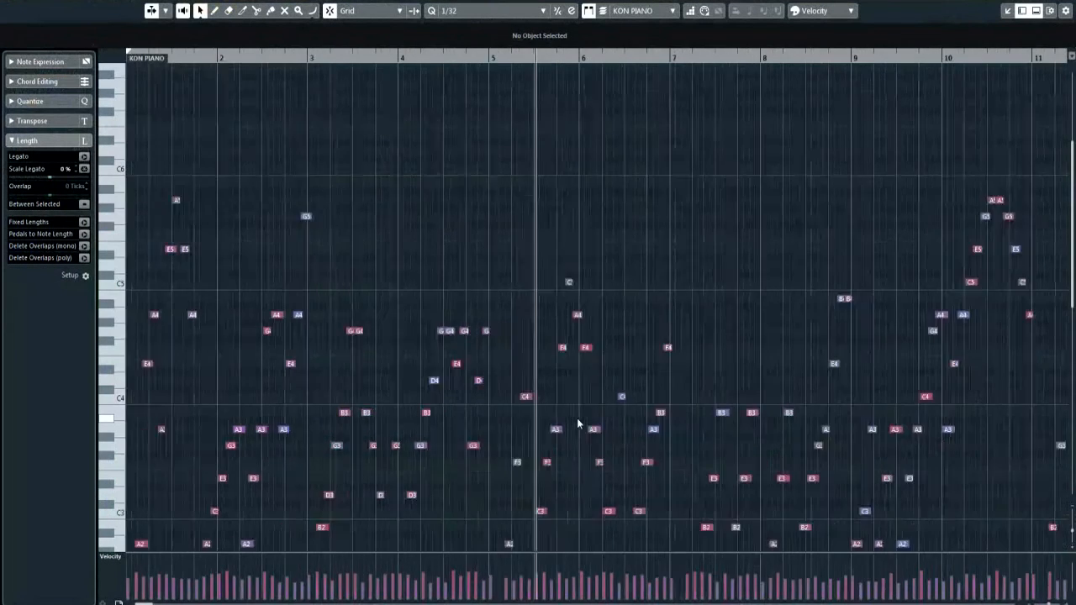
{"action": "scroll", "coordinate": [577, 419], "scroll_direction": "down", "scroll_amount": 3}
{"action": "scroll", "coordinate": [648, 393], "scroll_direction": "down", "scroll_amount": 3}
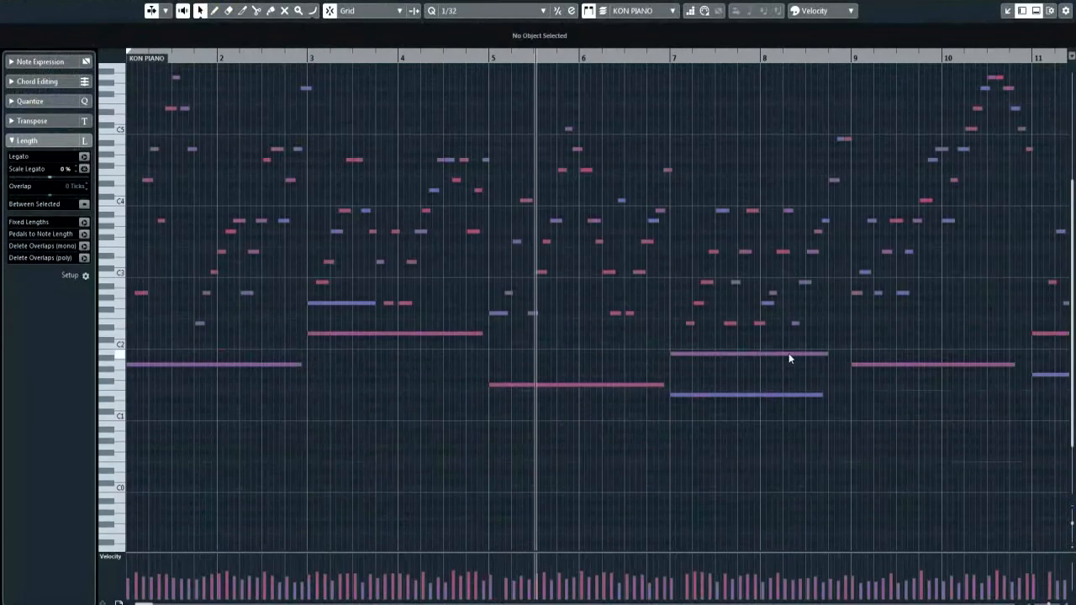
{"action": "scroll", "coordinate": [819, 322], "scroll_direction": "up", "scroll_amount": 1}
{"action": "scroll", "coordinate": [522, 348], "scroll_direction": "right", "scroll_amount": 4}
{"action": "scroll", "coordinate": [521, 349], "scroll_direction": "left", "scroll_amount": 5}
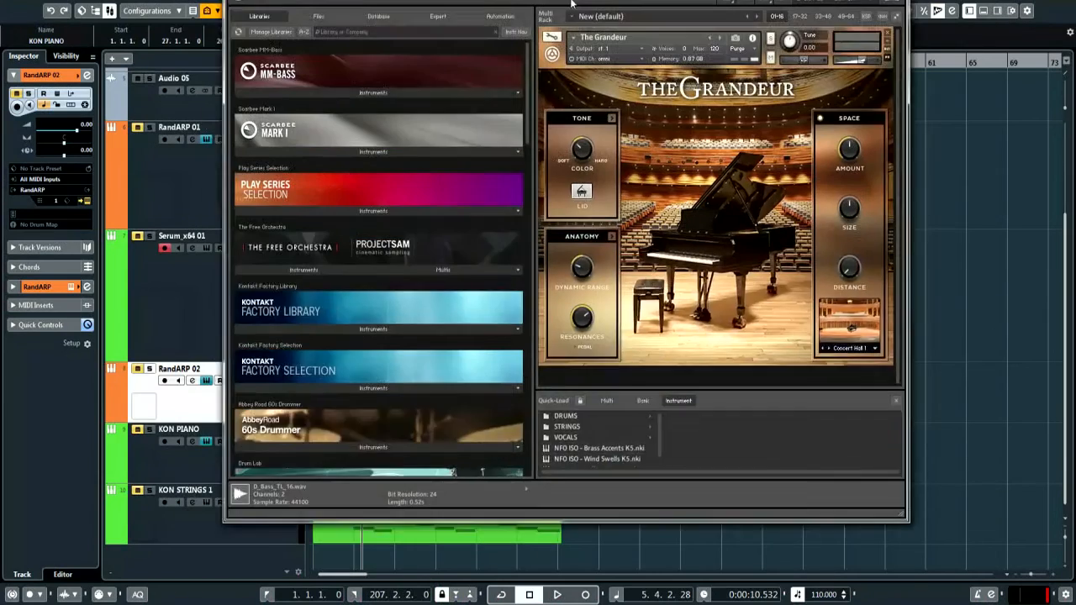
{"action": "left_click_drag", "start_coordinate": [571, 4], "coordinate": [539, 61]}
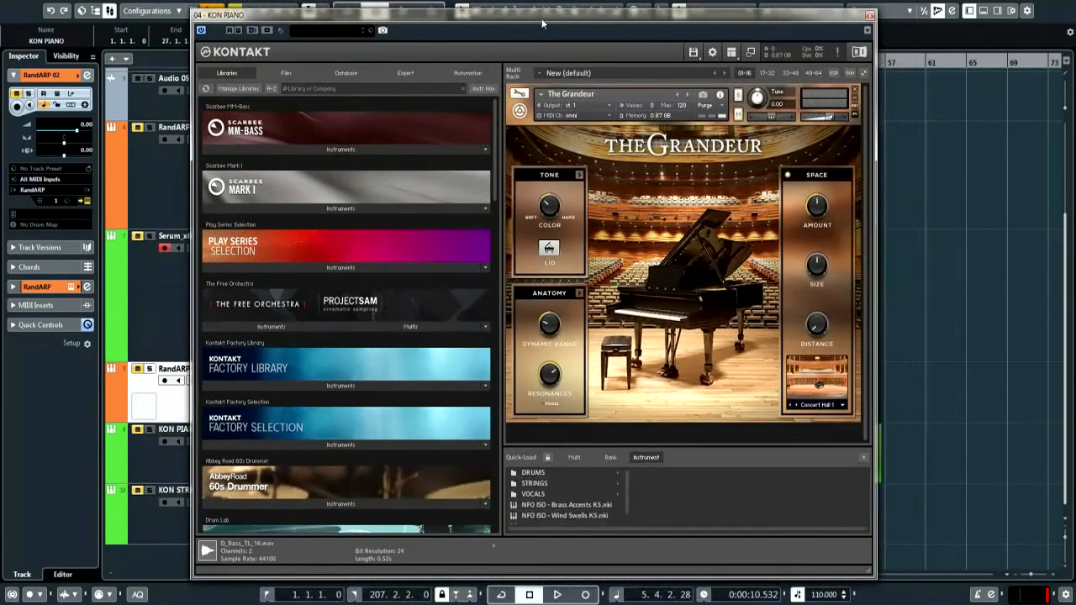
{"action": "key", "text": "ctrl"}
{"action": "key", "text": "ctrl"}
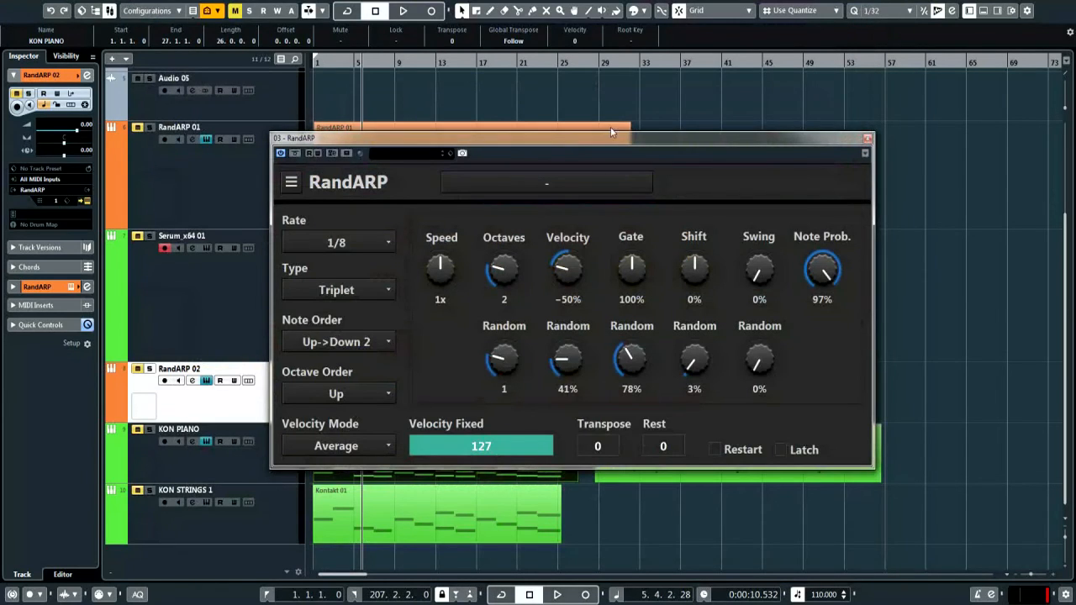
{"action": "left_click_drag", "start_coordinate": [604, 138], "coordinate": [579, 128]}
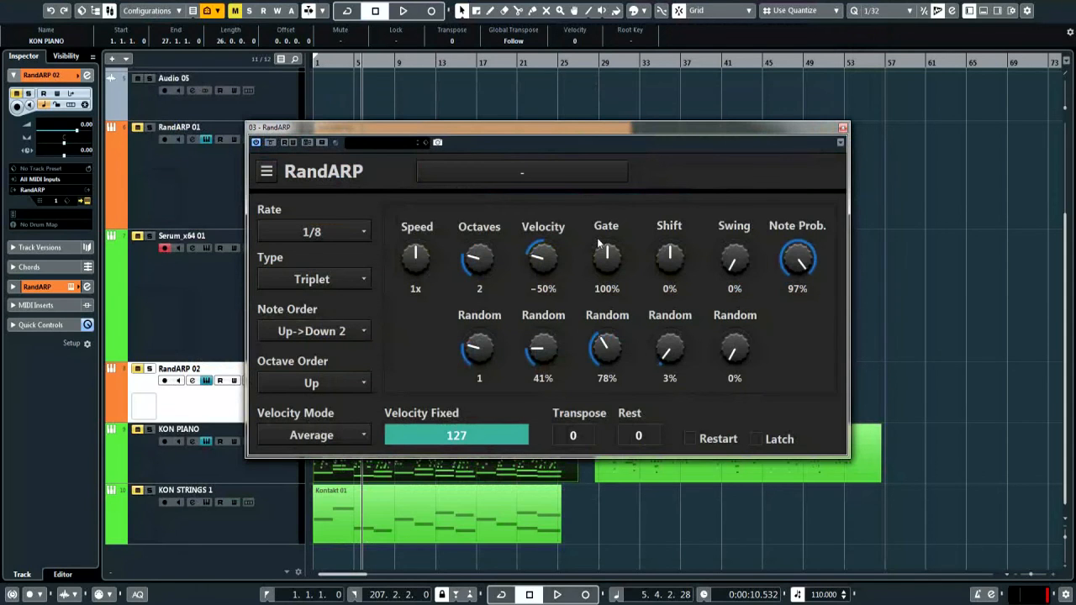
{"action": "left_click_drag", "start_coordinate": [478, 129], "coordinate": [564, 87]}
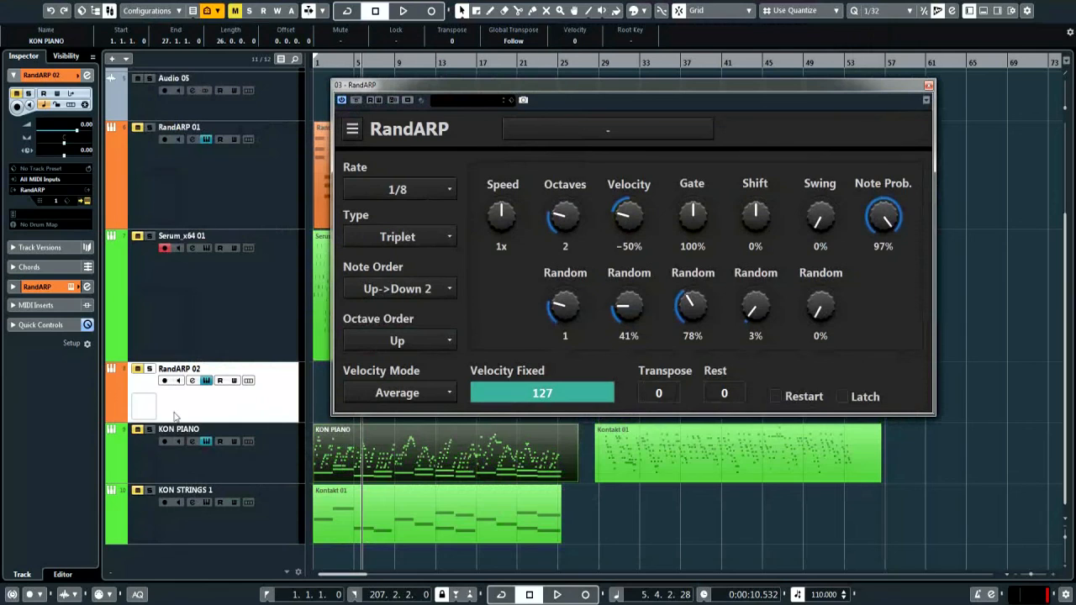
Solo KON PIANO, select KON STRINGS 1, and play the project from the start
{"action": "left_click", "coordinate": [149, 430]}
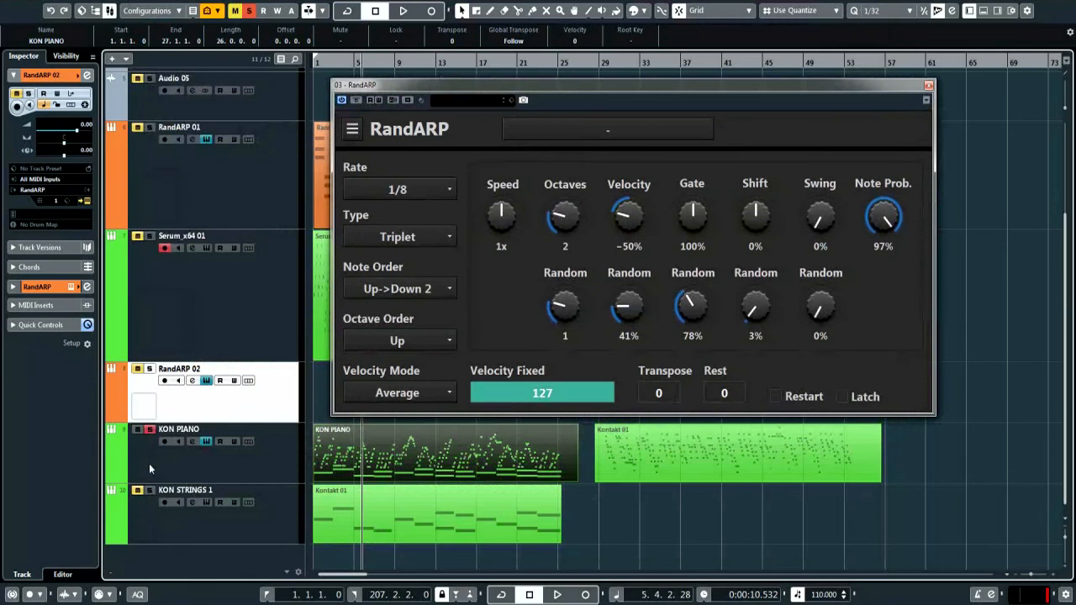
{"action": "left_click", "coordinate": [286, 528]}
{"action": "key", "text": "space"}
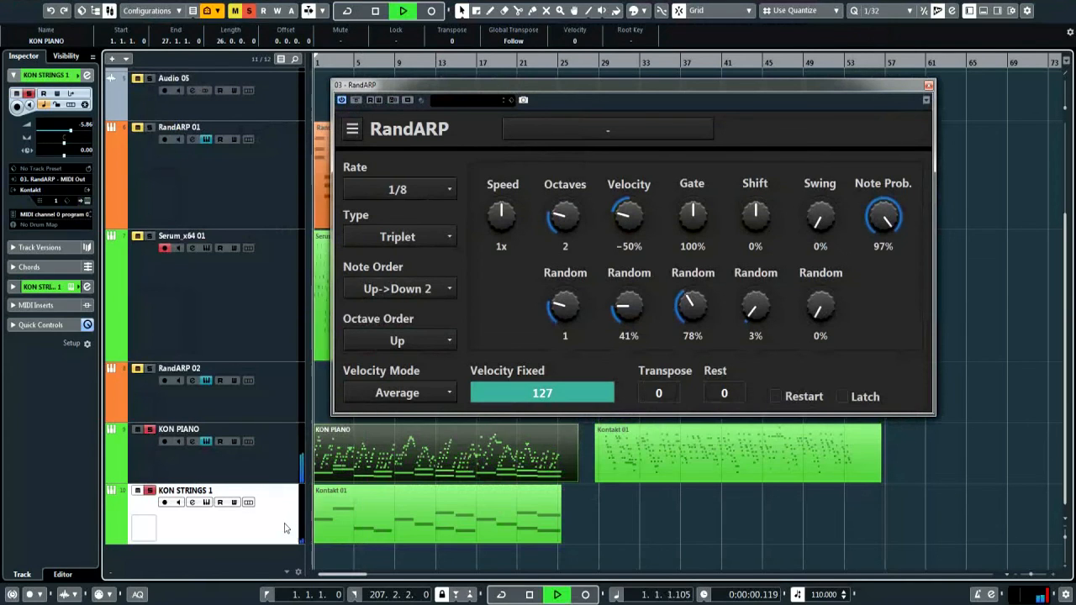